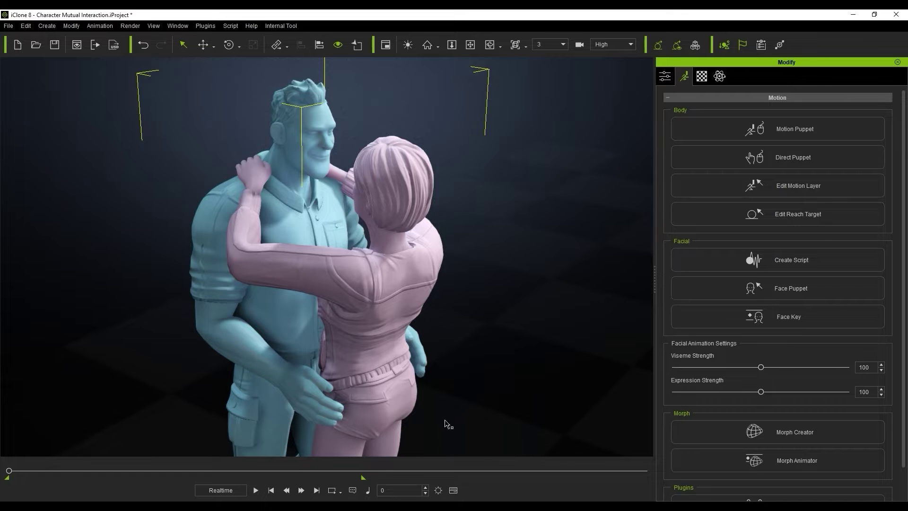
Play the couple's dance animation and scrub through the timeline to examine how the hands contact the bodies.
{"action": "key", "text": "space"}
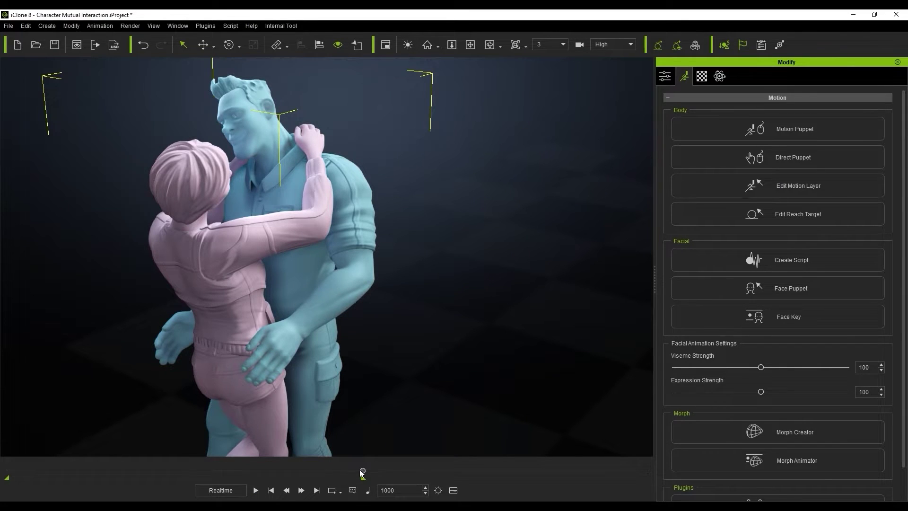
{"action": "left_click_drag", "start_coordinate": [362, 471], "coordinate": [292, 463]}
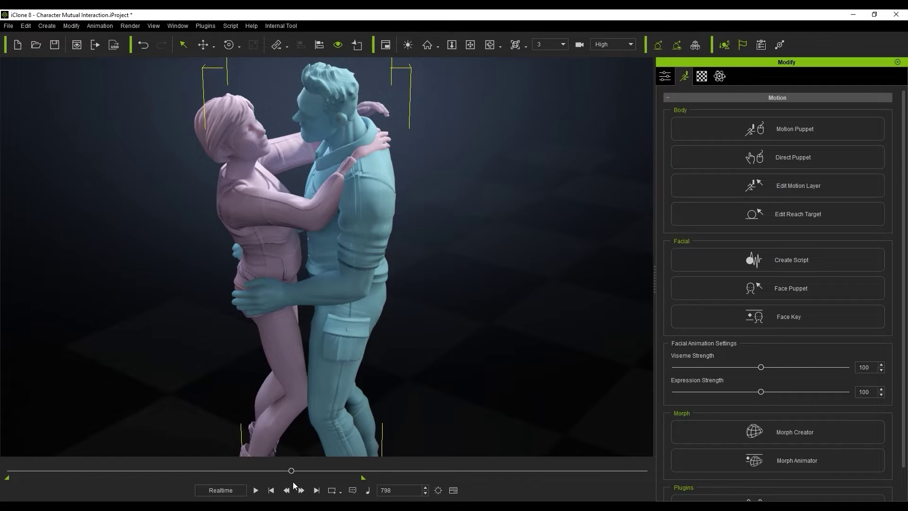
{"action": "left_click_drag", "start_coordinate": [292, 474], "coordinate": [246, 462]}
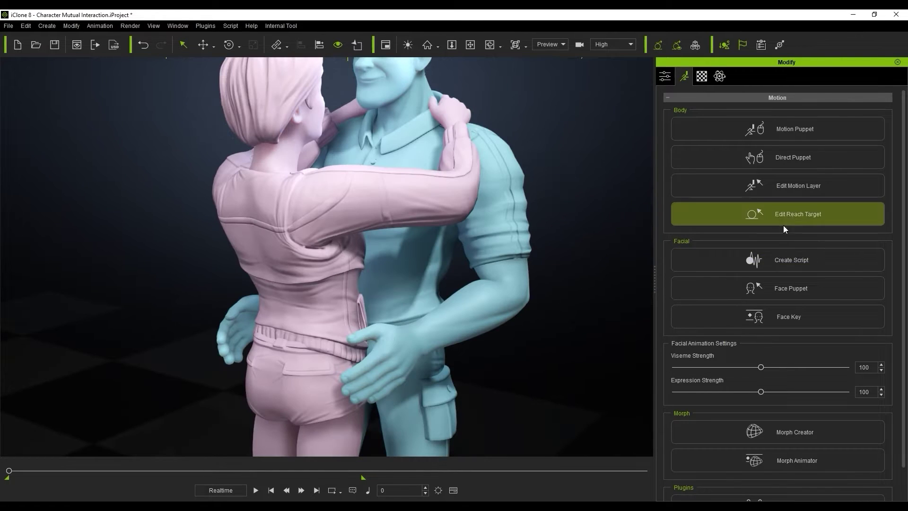
Set the woman's CC_Base_Pelvis as the reach target of the man's left hand, keeping the current pose.
{"action": "left_click", "coordinate": [787, 218]}
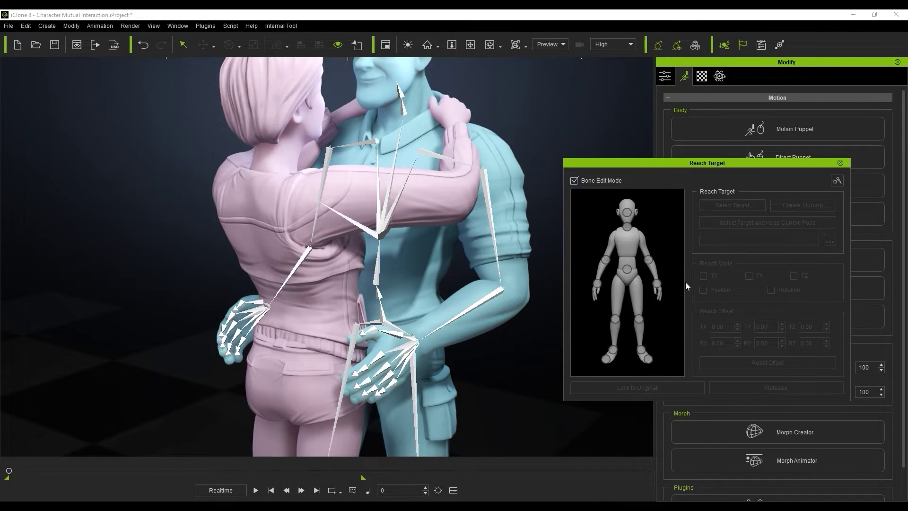
{"action": "left_click", "coordinate": [657, 284]}
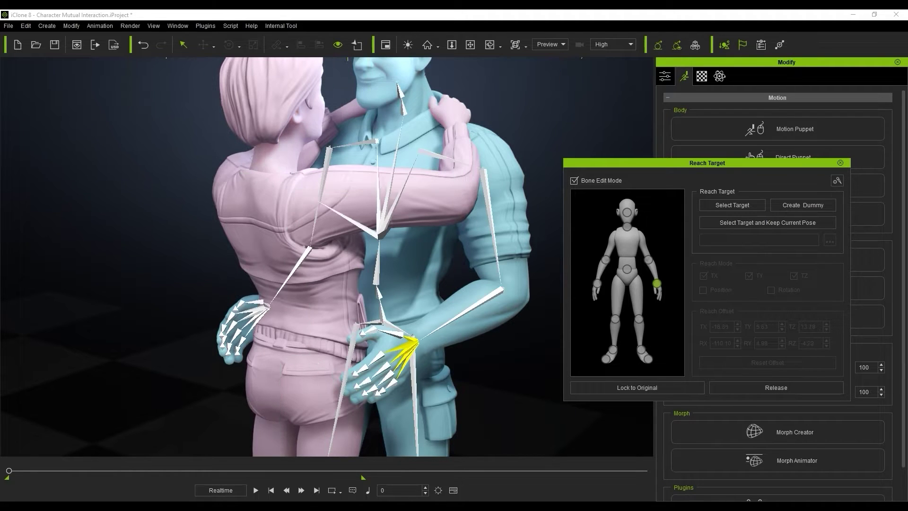
{"action": "left_click", "coordinate": [293, 363]}
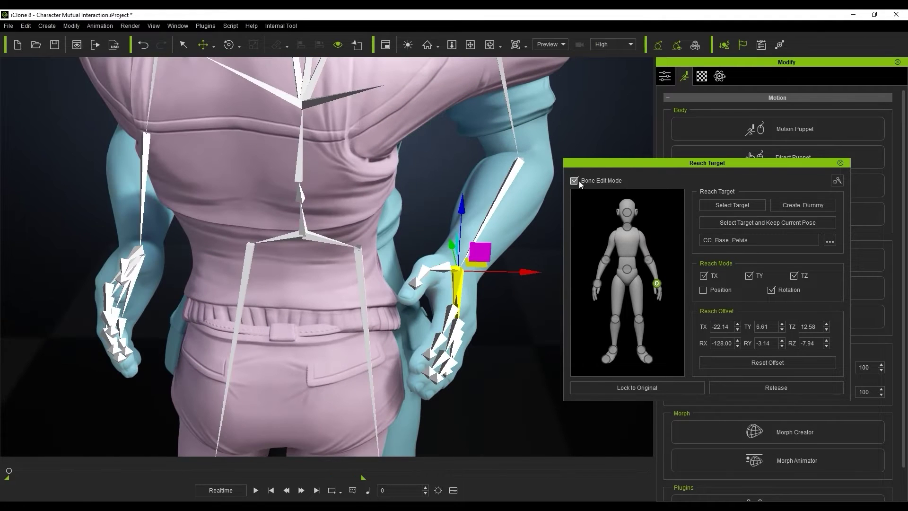
Turn off bone edit mode, and move and rotate the man's left hand against the woman's hip, to about TX -16.6, TY 6.7, TZ 11.8.
{"action": "left_click", "coordinate": [575, 181]}
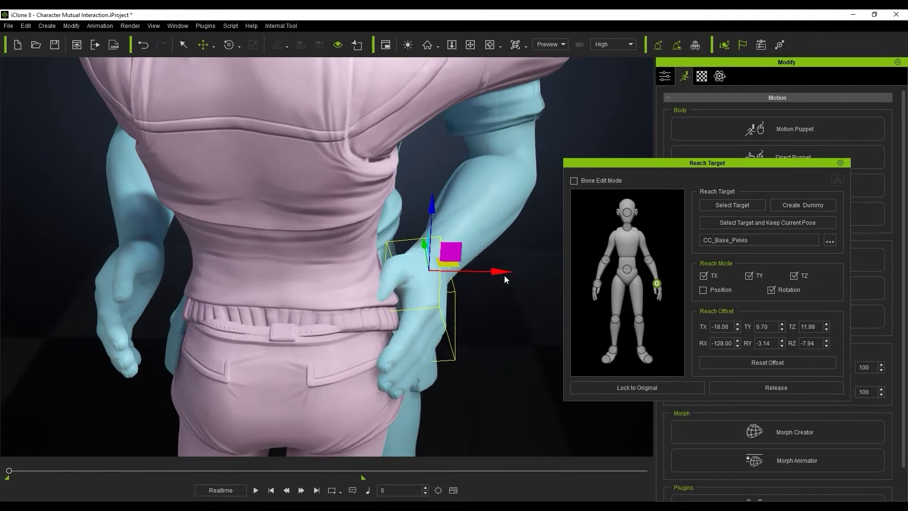
{"action": "left_click_drag", "start_coordinate": [504, 280], "coordinate": [530, 289], "text": "alt"}
{"action": "key", "text": "e"}
{"action": "left_click_drag", "start_coordinate": [425, 265], "coordinate": [437, 242]}
{"action": "left_click_drag", "start_coordinate": [487, 277], "coordinate": [494, 253]}
{"action": "left_click_drag", "start_coordinate": [523, 247], "coordinate": [510, 248], "text": "alt"}
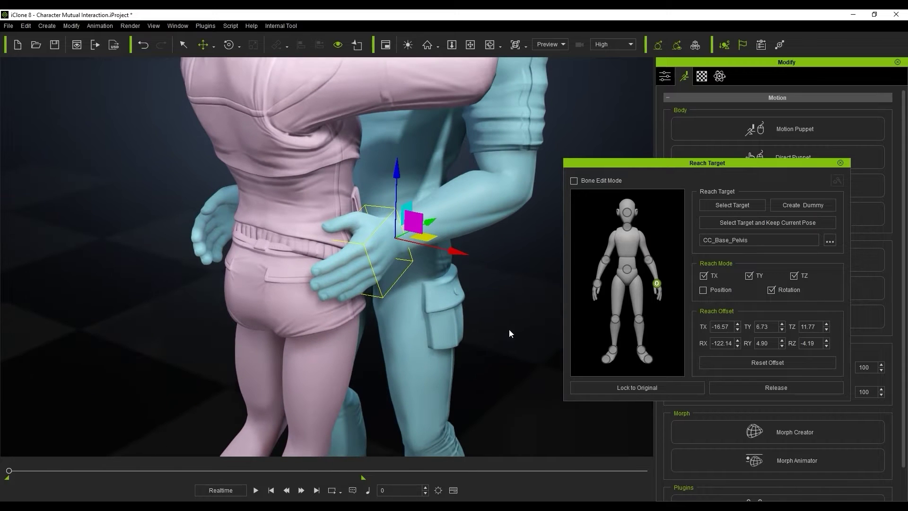
Make the man's right hand reach the woman's CC_Base_Pelvis, adjust its position and rotation on her hip, and scrub the timeline to check.
{"action": "left_click", "coordinate": [598, 284]}
{"action": "left_click", "coordinate": [591, 181]}
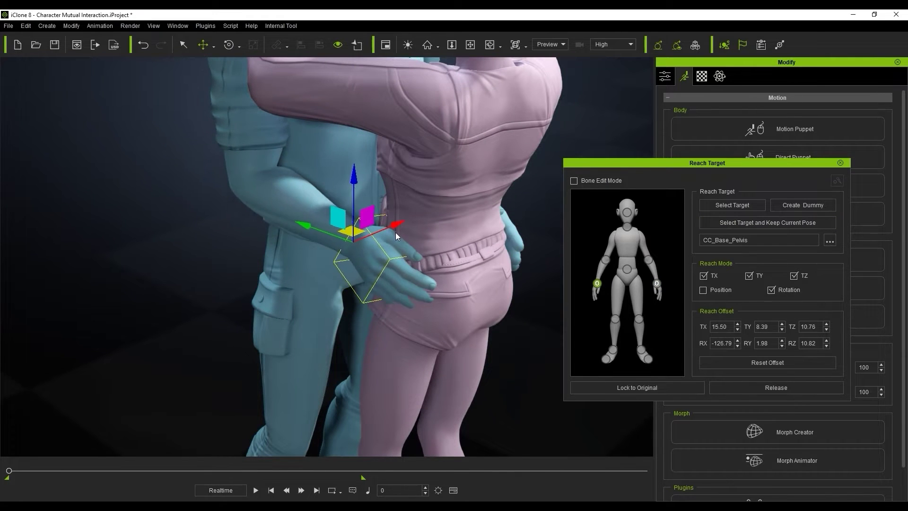
{"action": "left_click_drag", "start_coordinate": [379, 282], "coordinate": [371, 293]}
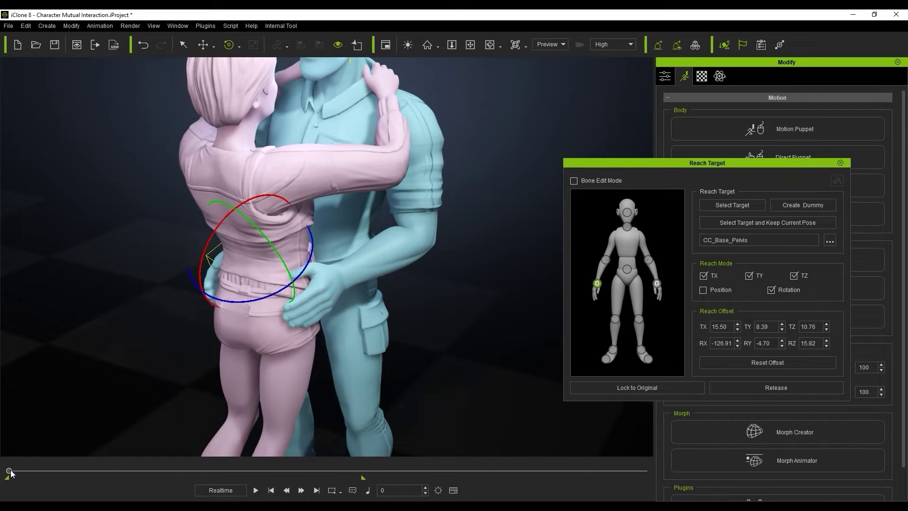
{"action": "left_click_drag", "start_coordinate": [10, 471], "coordinate": [175, 476]}
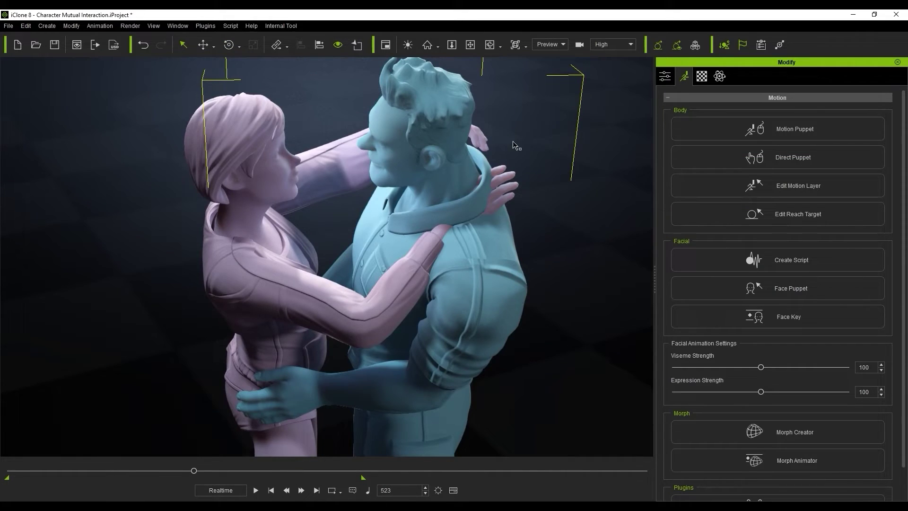
Set the man's CC_Base_Spine02 as the reach target of the woman's right hand, keeping her current pose.
{"action": "right_click_drag", "start_coordinate": [514, 143], "coordinate": [404, 231]}
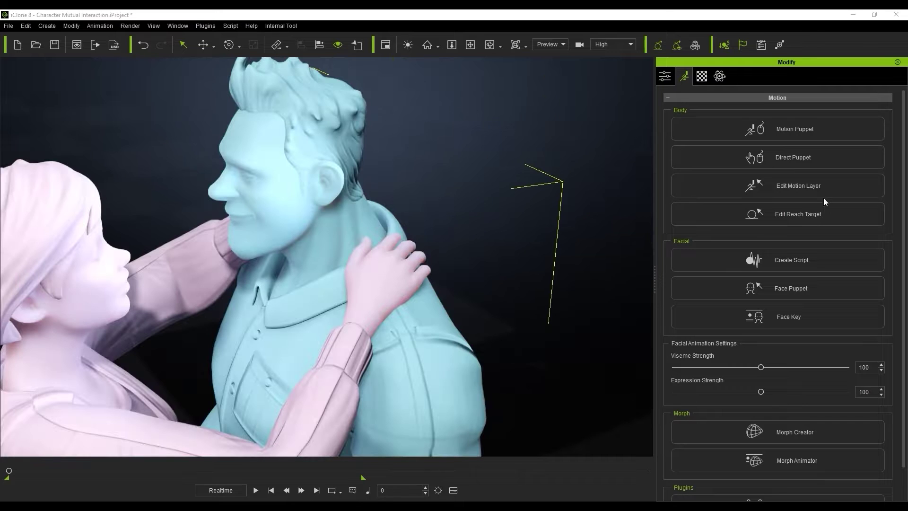
{"action": "left_click", "coordinate": [804, 214]}
{"action": "left_click", "coordinate": [371, 258]}
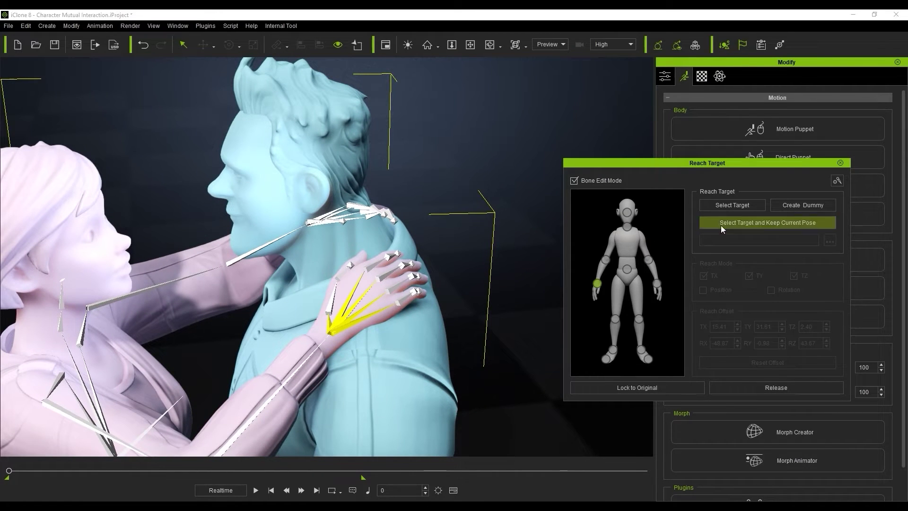
{"action": "left_click", "coordinate": [313, 311]}
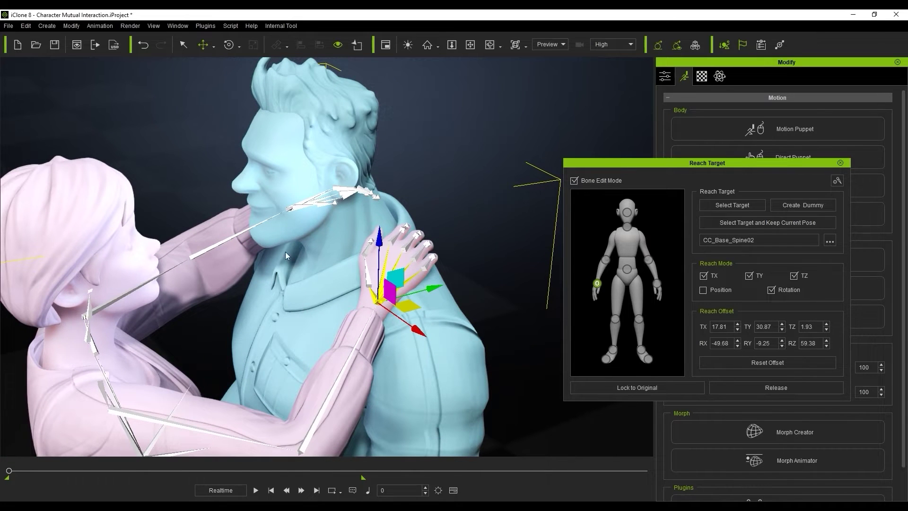
Move the woman's right hand onto the man's shoulder, to about TX 17.6, TY 32.5, TZ 2.2, and rotate it to rest there.
{"action": "right_click_drag", "start_coordinate": [358, 298], "coordinate": [396, 314]}
{"action": "left_click_drag", "start_coordinate": [341, 351], "coordinate": [341, 333]}
{"action": "right_click_drag", "start_coordinate": [396, 314], "coordinate": [476, 265]}
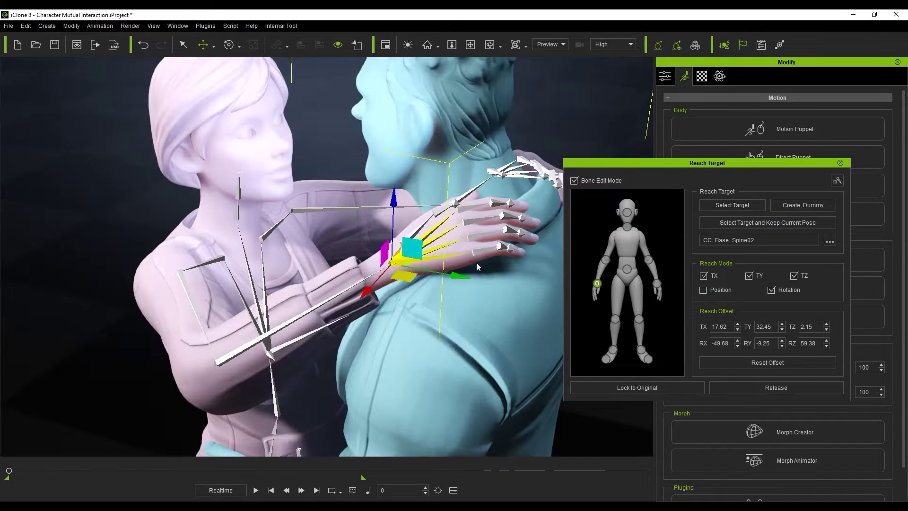
{"action": "key", "text": "e"}
{"action": "left_click_drag", "start_coordinate": [436, 235], "coordinate": [451, 258]}
{"action": "right_click_drag", "start_coordinate": [492, 270], "coordinate": [424, 250]}
{"action": "left_click_drag", "start_coordinate": [304, 205], "coordinate": [303, 190]}
{"action": "left_click_drag", "start_coordinate": [223, 191], "coordinate": [216, 182]}
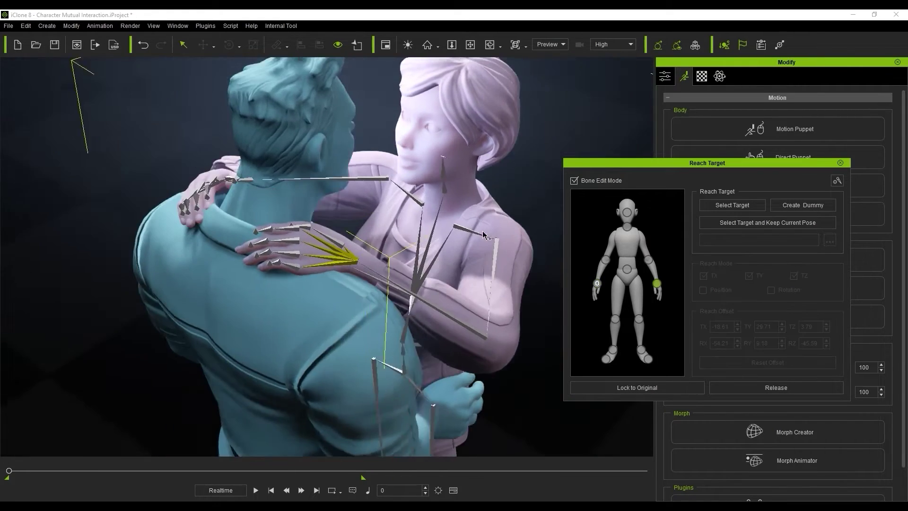
Make the woman's left hand reach the man's CC_Base_Spine02, rotate it to rest on his shoulder, and play the animation to check.
{"action": "right_click_drag", "start_coordinate": [354, 259], "coordinate": [382, 272]}
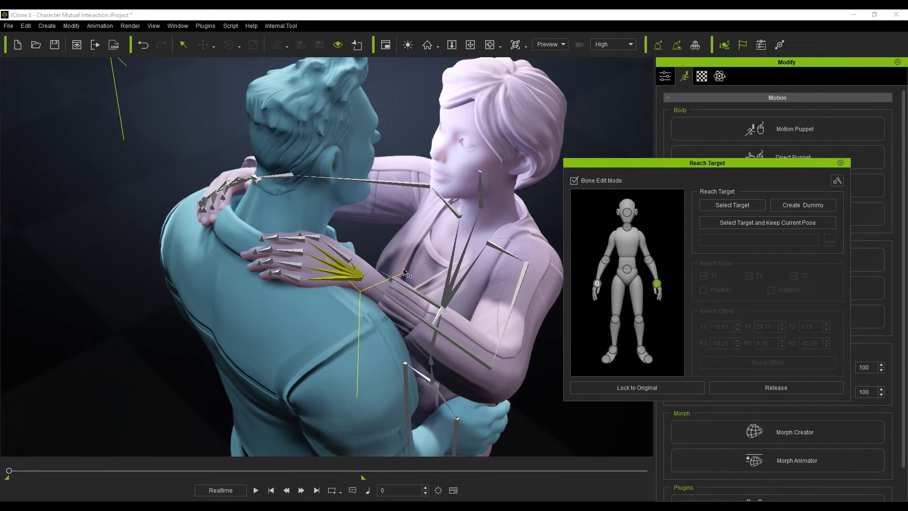
{"action": "left_click", "coordinate": [352, 307]}
{"action": "left_click_drag", "start_coordinate": [362, 229], "coordinate": [365, 220]}
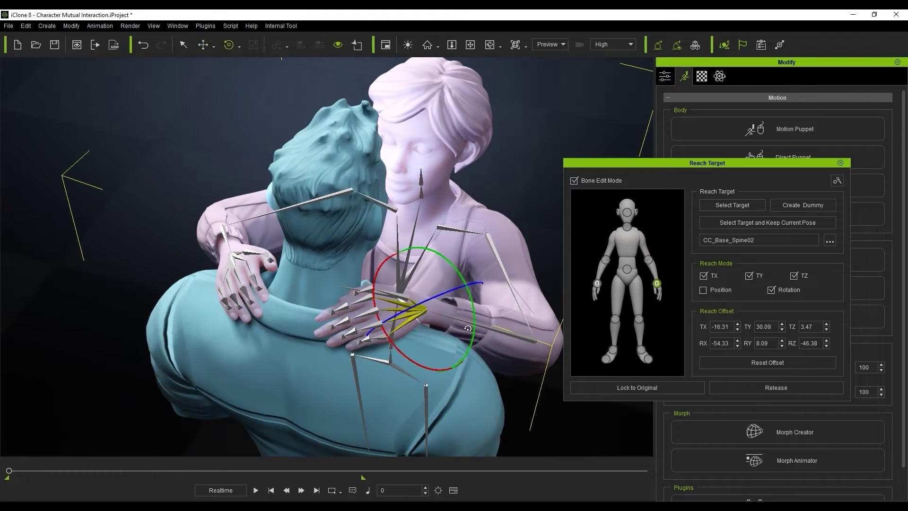
{"action": "left_click_drag", "start_coordinate": [405, 292], "coordinate": [416, 303]}
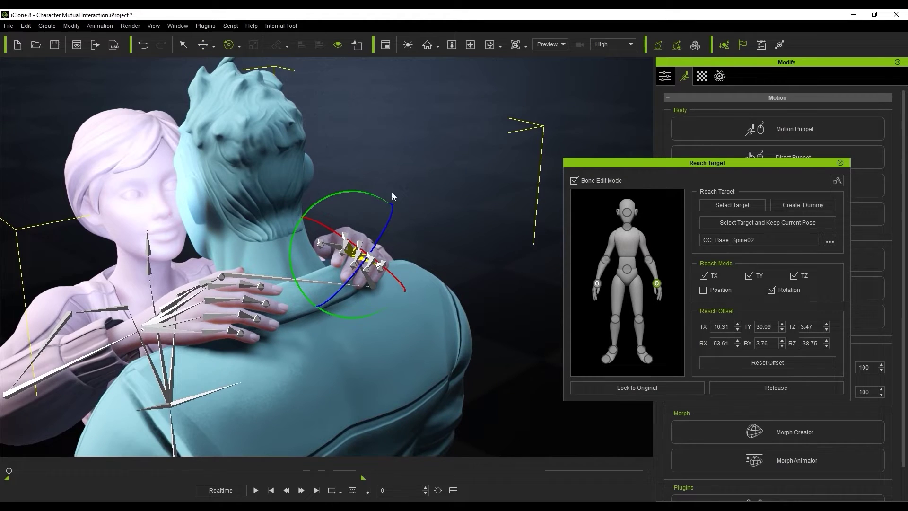
{"action": "right_click_drag", "start_coordinate": [392, 196], "coordinate": [343, 206]}
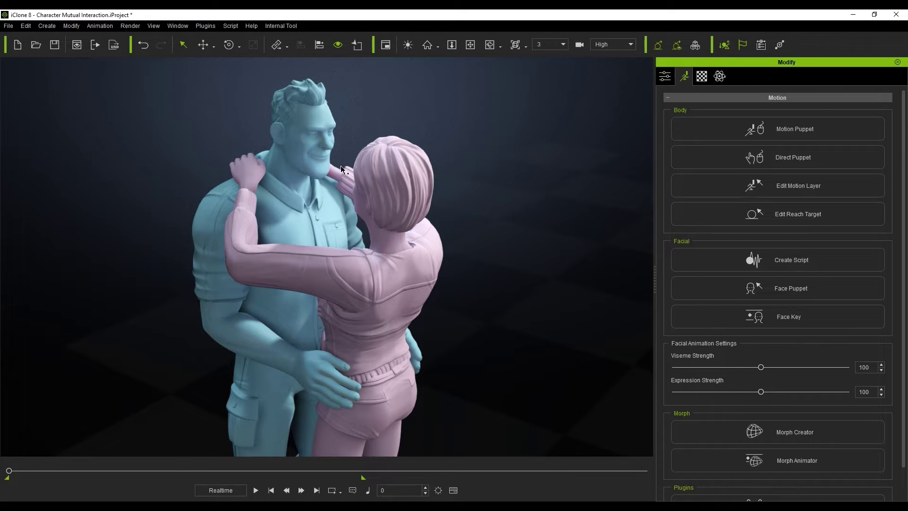
{"action": "left_click", "coordinate": [253, 491]}
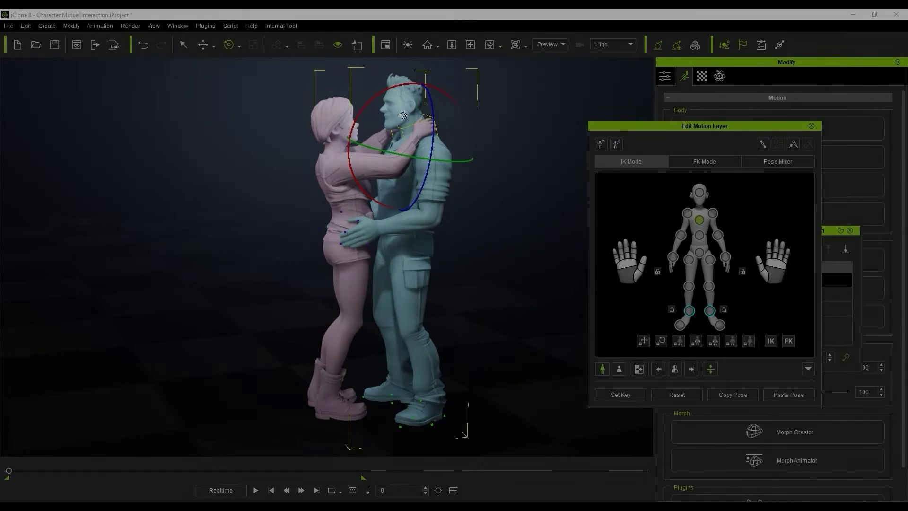
Rotate the man's chest in the IK mode of Edit Motion Layer so he leans toward the woman.
{"action": "left_click_drag", "start_coordinate": [403, 115], "coordinate": [379, 118]}
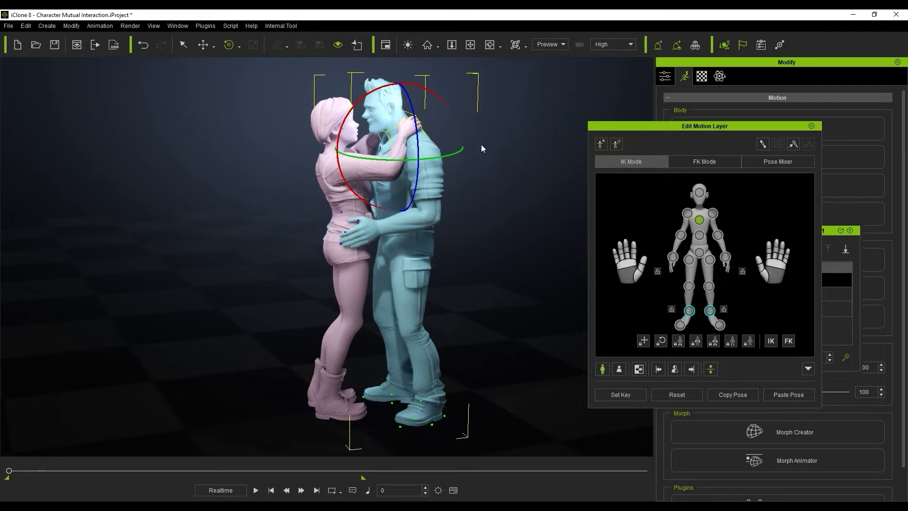
{"action": "scroll", "coordinate": [489, 143], "scroll_direction": "up", "scroll_amount": 3}
{"action": "mouse_move", "coordinate": [389, 173]}
{"action": "left_mouse_down"}
{"action": "mouse_move", "coordinate": [409, 188]}
{"action": "mouse_move", "coordinate": [394, 167]}
{"action": "left_mouse_up"}
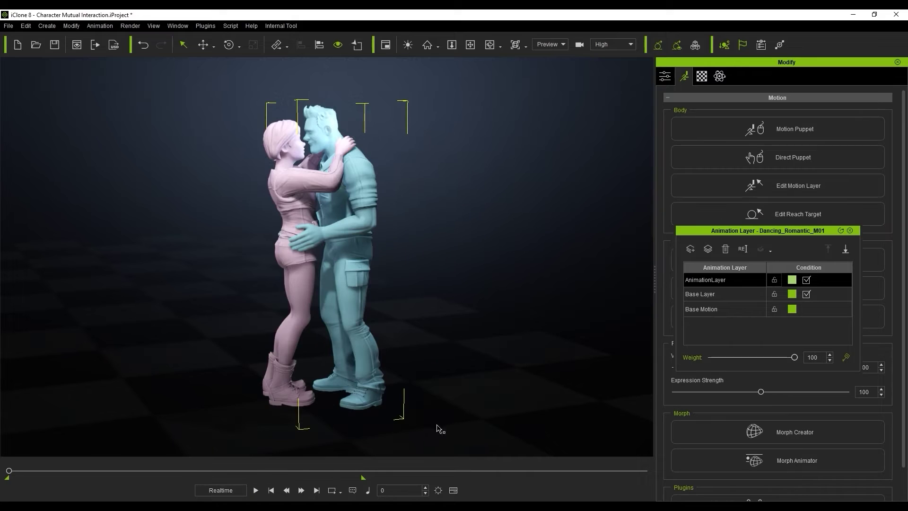
Turn off the man's AnimationLayer and add a new animation layer, opened for motion layer editing.
{"action": "left_click", "coordinate": [807, 280]}
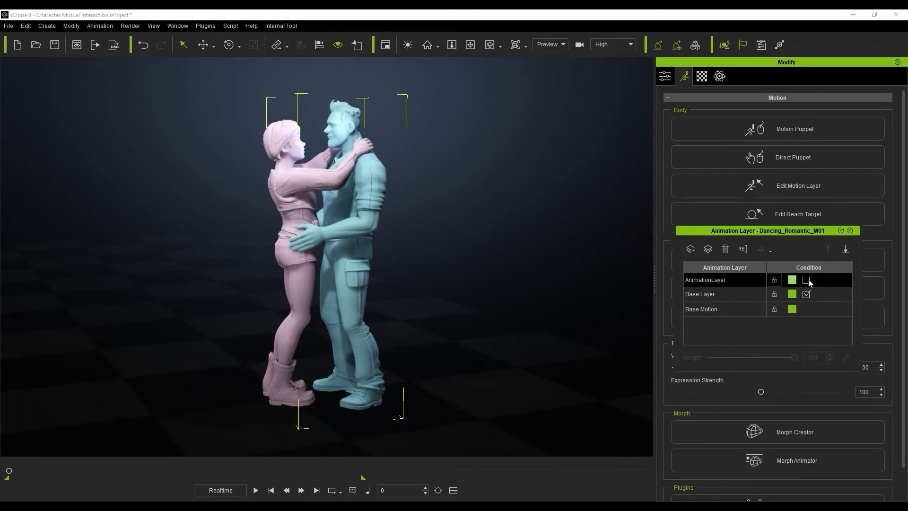
{"action": "left_click", "coordinate": [692, 252]}
{"action": "left_click", "coordinate": [713, 187]}
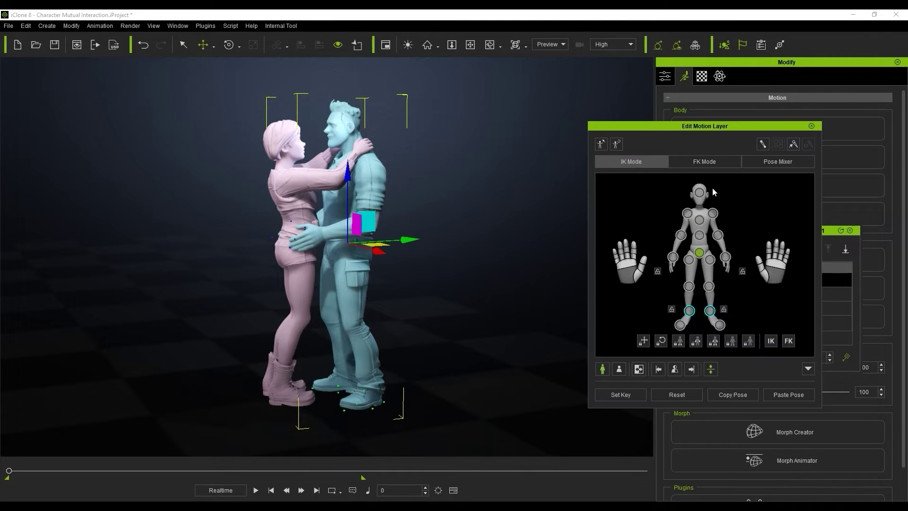
Switch to FK mode and move the man's CC_Base_Hip bone closer to the woman.
{"action": "left_click", "coordinate": [713, 164]}
{"action": "key", "text": "w"}
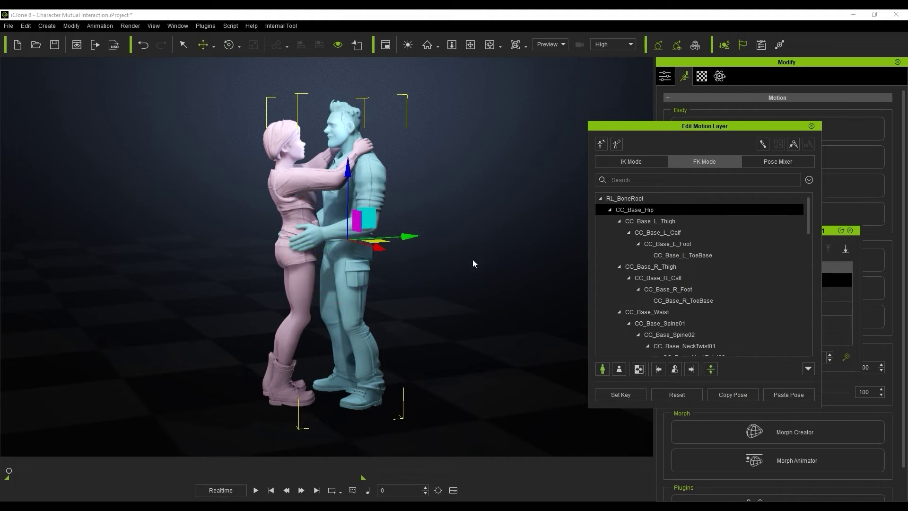
{"action": "mouse_move", "coordinate": [413, 237]}
{"action": "left_mouse_down"}
{"action": "mouse_move", "coordinate": [402, 237]}
{"action": "mouse_move", "coordinate": [410, 238]}
{"action": "left_mouse_up"}
{"action": "scroll", "coordinate": [283, 228], "scroll_direction": "up", "scroll_amount": 3}
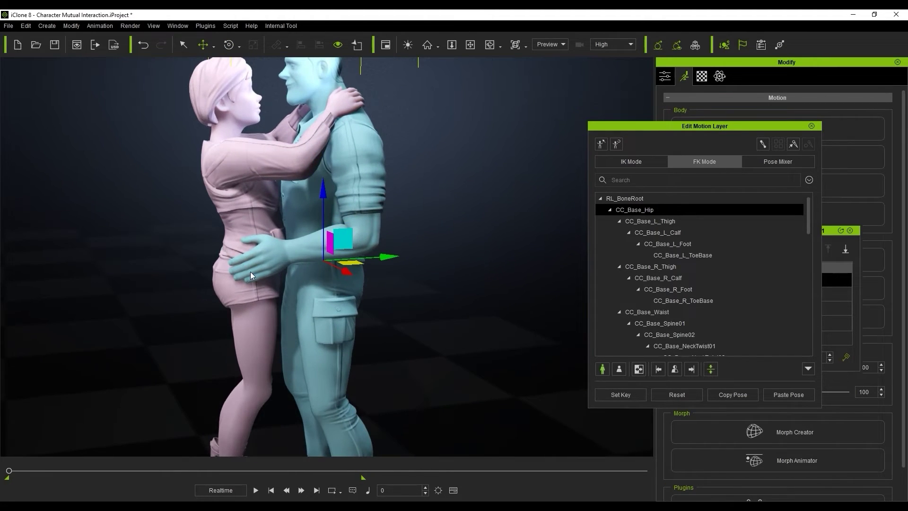
Rotate the man's CC_Base_Head and CC_Base_Spine02 bones so his head and upper body bend toward the woman.
{"action": "left_click_drag", "start_coordinate": [401, 160], "coordinate": [364, 204], "text": "alt"}
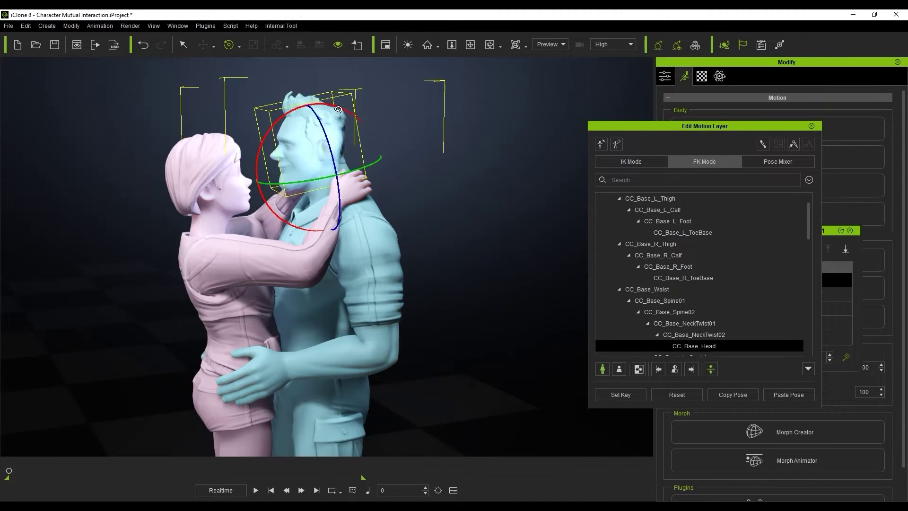
{"action": "left_click_drag", "start_coordinate": [338, 109], "coordinate": [455, 169]}
{"action": "left_click", "coordinate": [294, 235]}
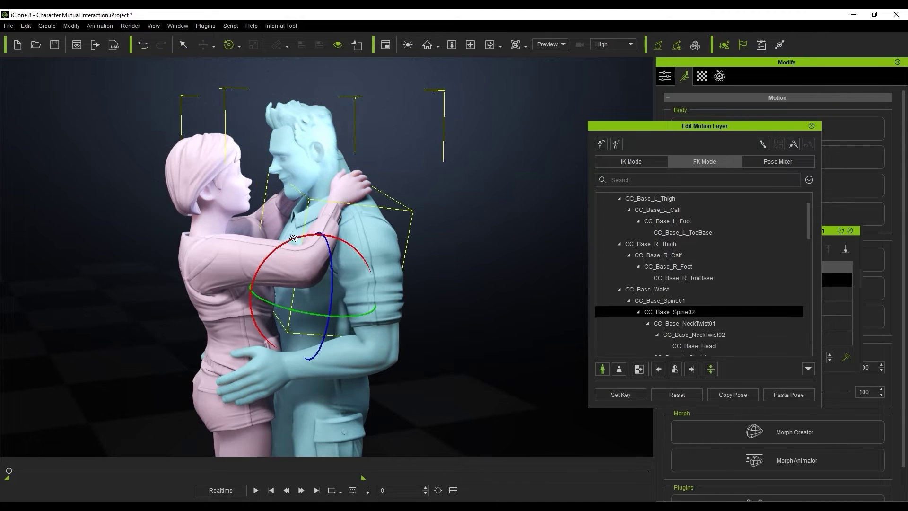
{"action": "left_click_drag", "start_coordinate": [293, 238], "coordinate": [279, 255]}
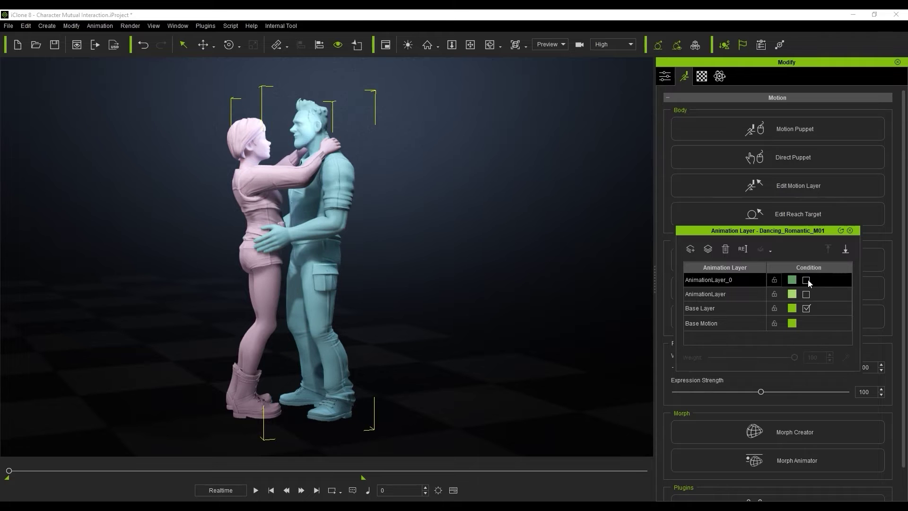
Compare the couple's pose with AnimationLayer_0 switched on and off at the first frame, frame 251 and frame 454.
{"action": "left_click", "coordinate": [806, 281]}
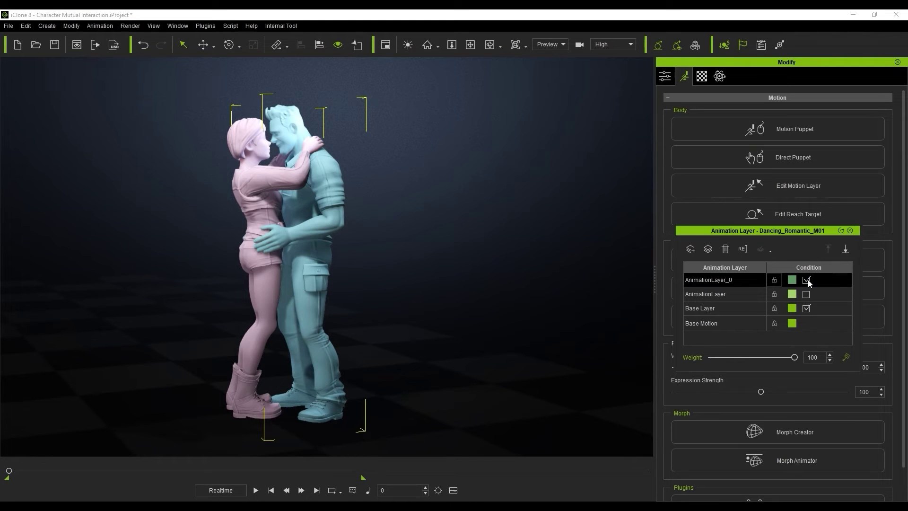
{"action": "left_click_drag", "start_coordinate": [15, 471], "coordinate": [102, 480]}
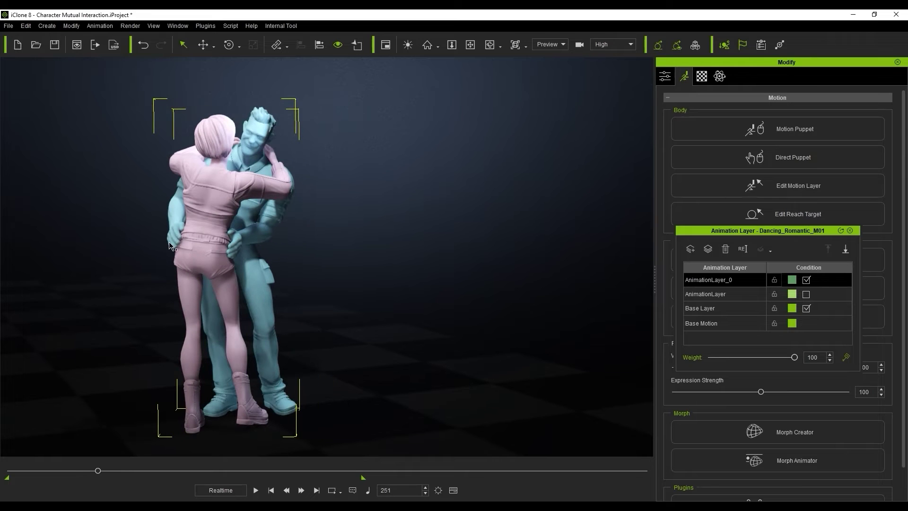
{"action": "left_click", "coordinate": [805, 280]}
{"action": "left_click", "coordinate": [806, 280]}
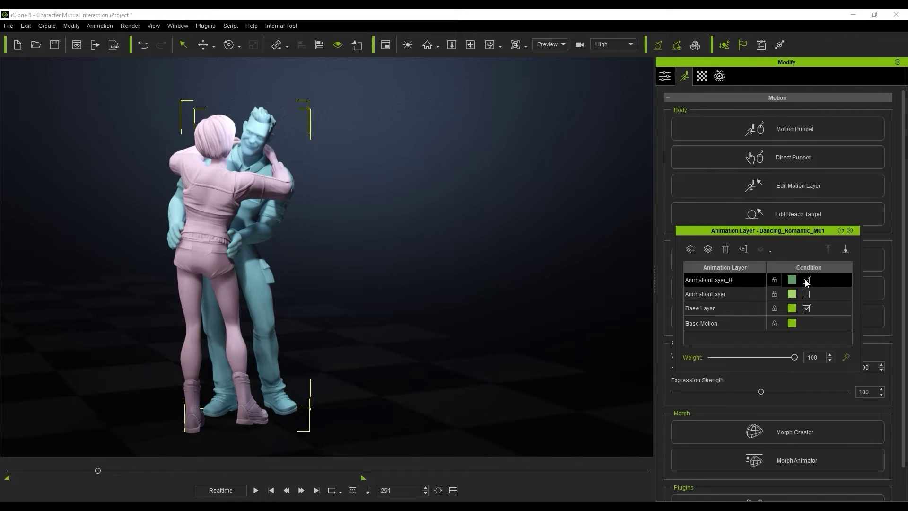
{"action": "left_click_drag", "start_coordinate": [98, 470], "coordinate": [172, 471]}
{"action": "right_click_drag", "start_coordinate": [317, 324], "coordinate": [276, 190], "text": "alt"}
{"action": "scroll", "coordinate": [276, 190], "scroll_direction": "up", "scroll_amount": 3}
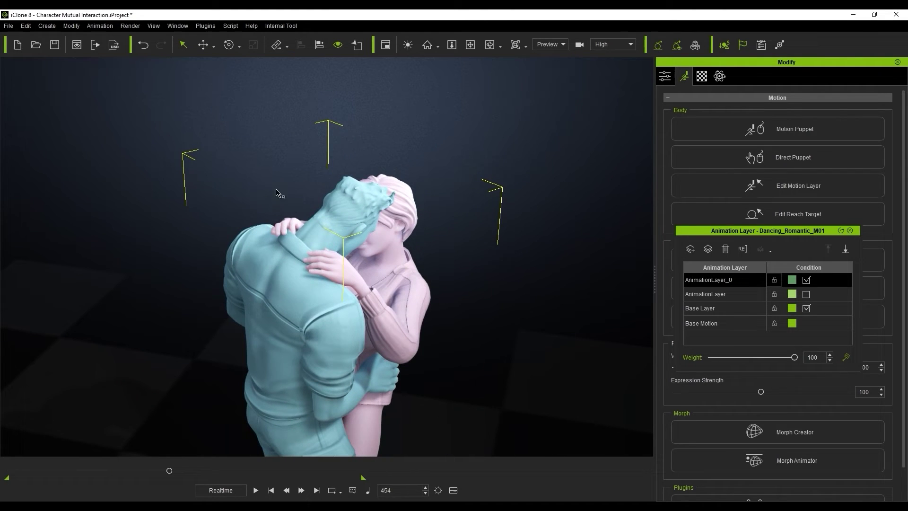
{"action": "left_click", "coordinate": [806, 280]}
{"action": "left_click", "coordinate": [807, 280]}
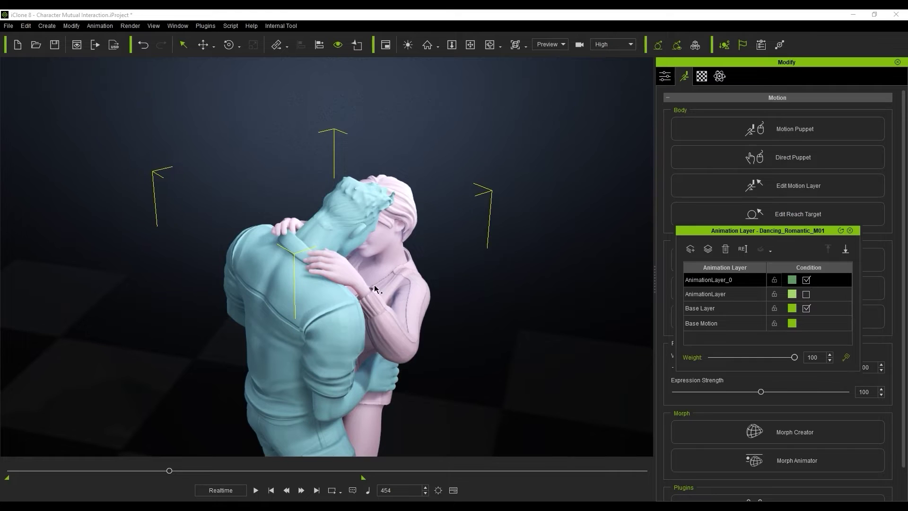
Examine the embrace from behind the man and compare his pose with AnimationLayer_0 toggled.
{"action": "right_click_drag", "start_coordinate": [374, 285], "coordinate": [665, 275], "text": "alt"}
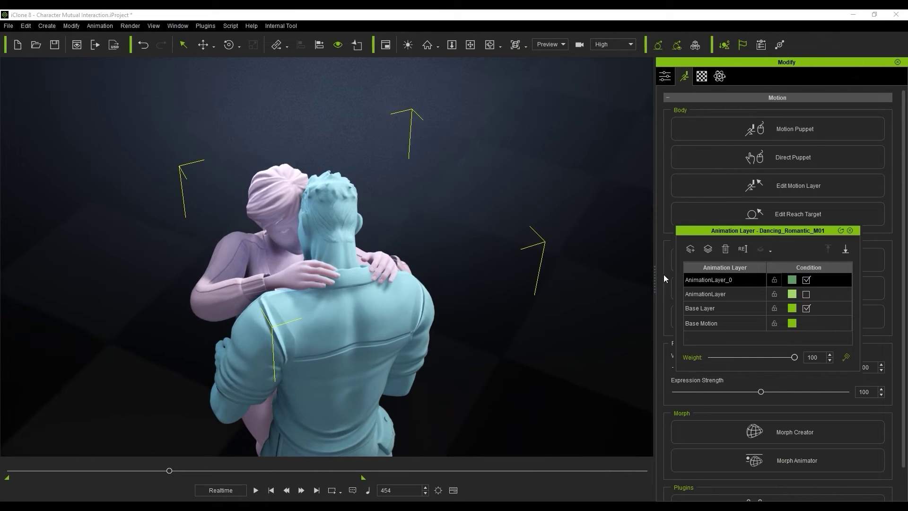
{"action": "left_click", "coordinate": [807, 280]}
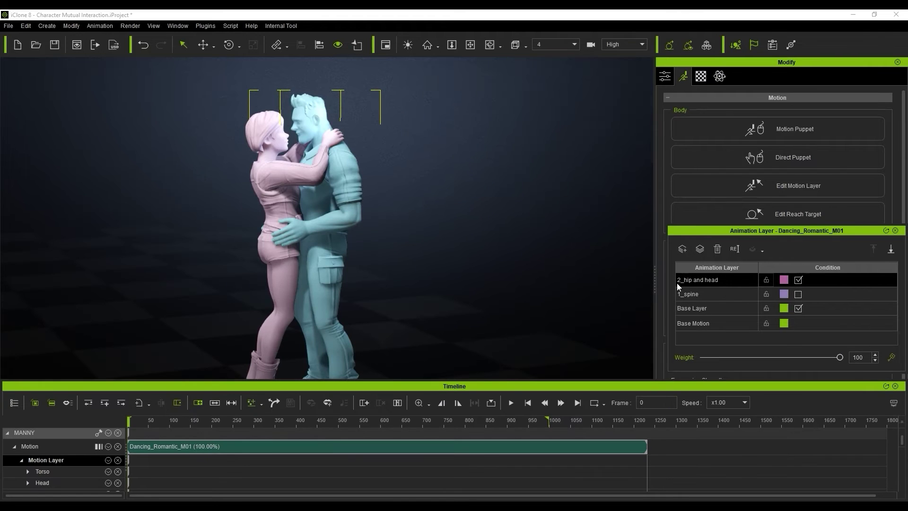
Turn on the man's 1_spine layer and collapse the Motion Layer sub-tracks to expose the Weight track in the timeline.
{"action": "left_click", "coordinate": [798, 294]}
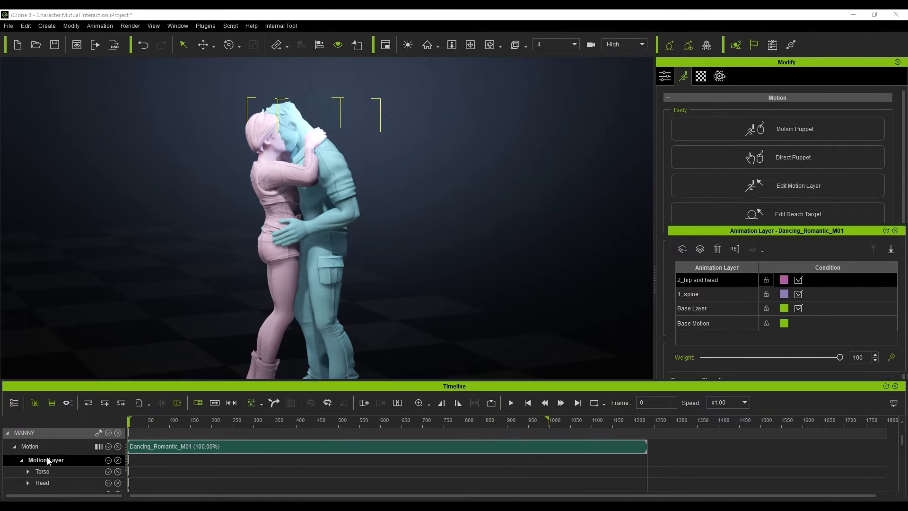
{"action": "left_click", "coordinate": [21, 460]}
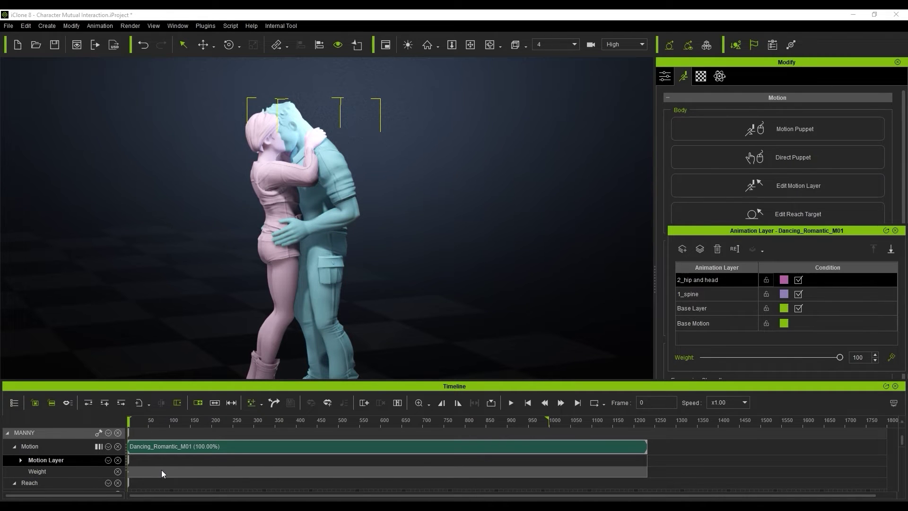
{"action": "scroll", "coordinate": [160, 470], "scroll_direction": "up", "scroll_amount": 5}
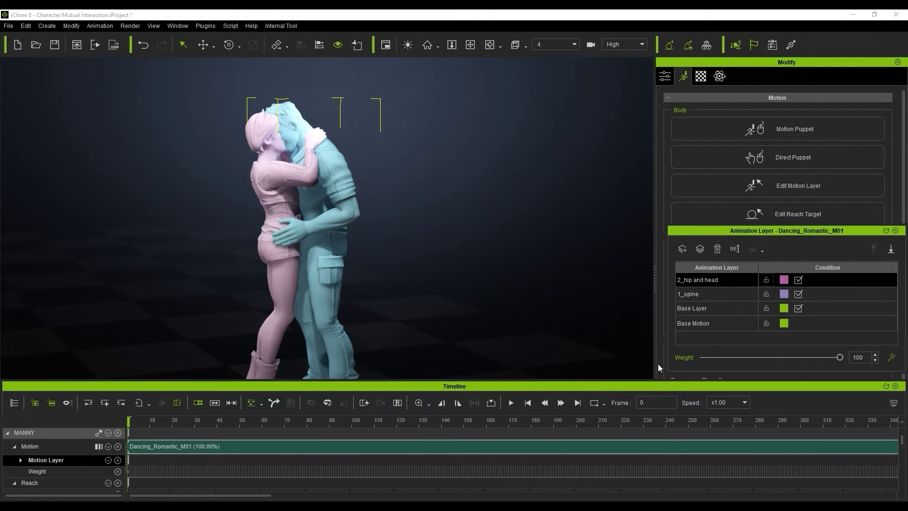
Key the 1_spine layer's weight at 38 on the first frame and at 0 on frame 372.
{"action": "left_click", "coordinate": [714, 294]}
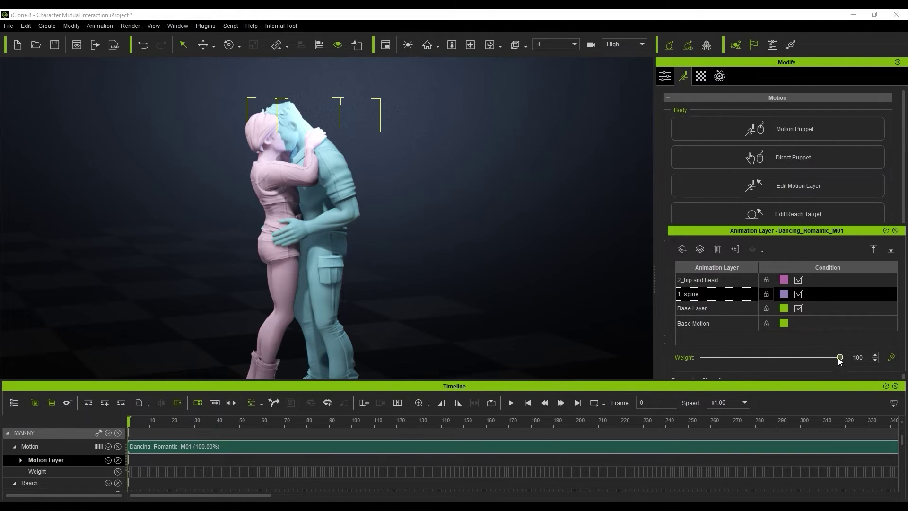
{"action": "left_click_drag", "start_coordinate": [839, 359], "coordinate": [758, 357]}
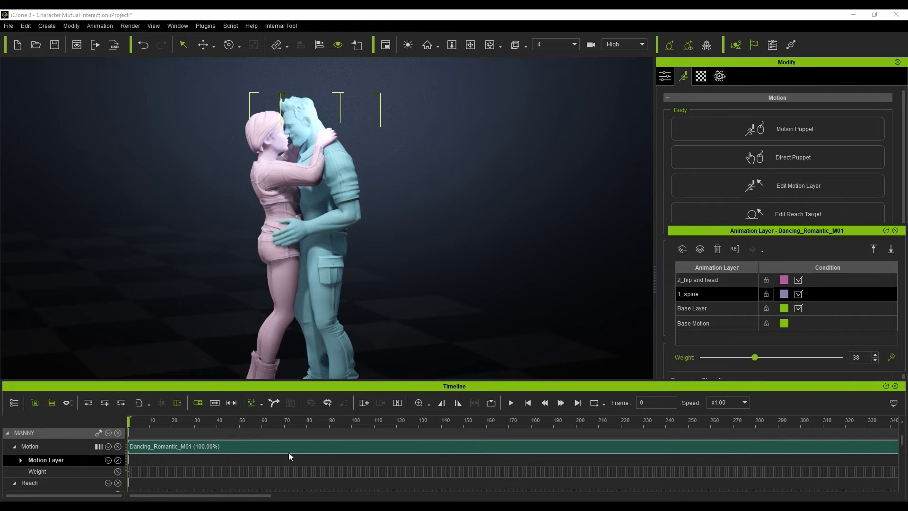
{"action": "left_click_drag", "start_coordinate": [240, 425], "coordinate": [487, 430]}
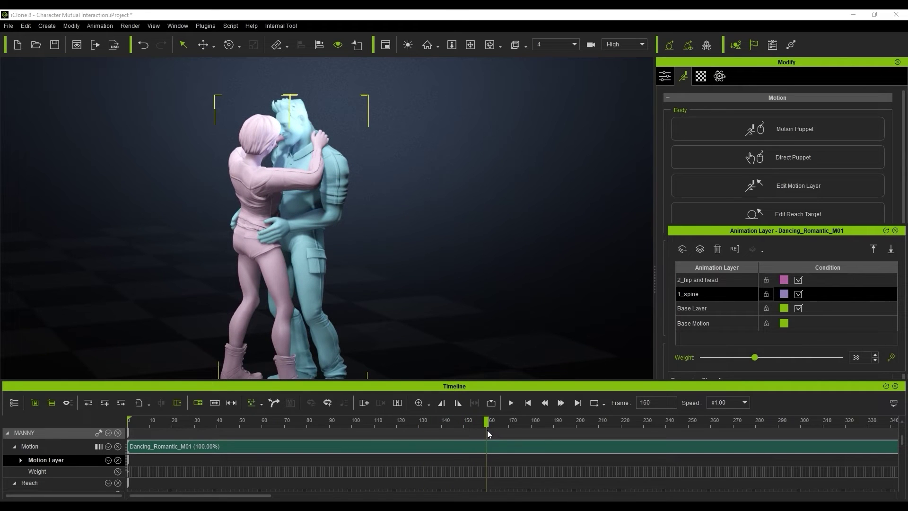
{"action": "scroll", "coordinate": [497, 470], "scroll_direction": "up", "scroll_amount": 3}
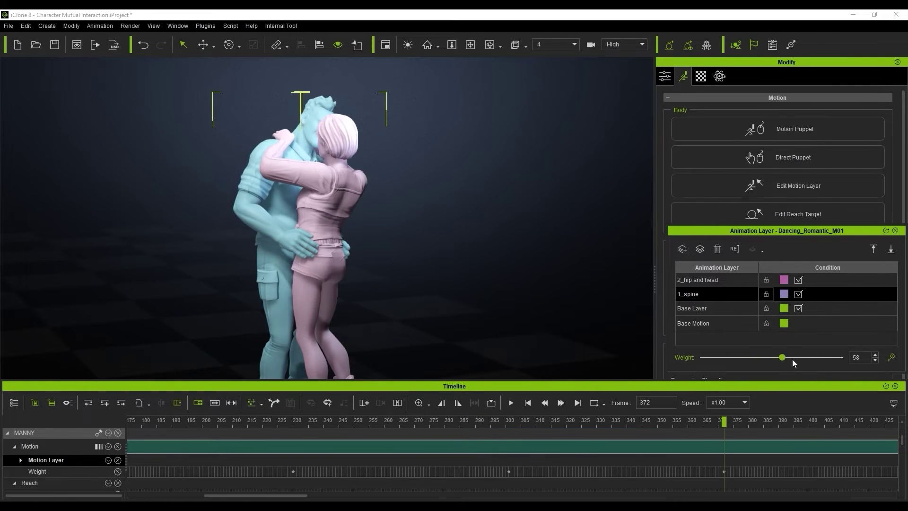
{"action": "left_click_drag", "start_coordinate": [819, 358], "coordinate": [651, 351]}
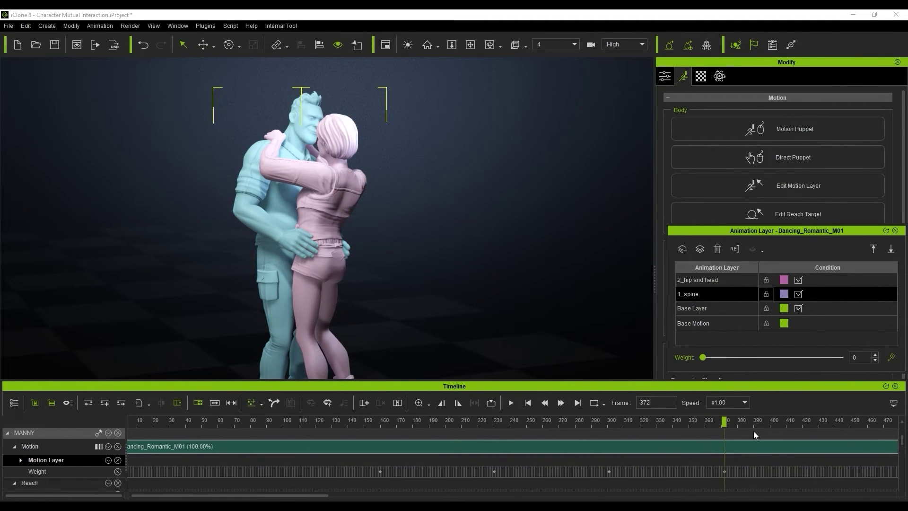
Key the 1_spine layer's weight at 47 on frame 426 and at 26 on frame 448.
{"action": "scroll", "coordinate": [753, 430], "scroll_direction": "down", "scroll_amount": 2}
{"action": "left_click_drag", "start_coordinate": [527, 430], "coordinate": [616, 430]}
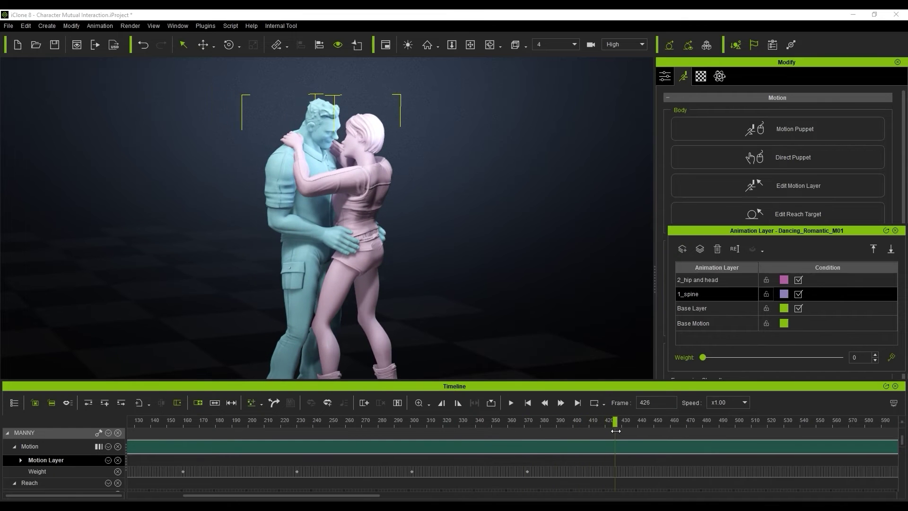
{"action": "left_click_drag", "start_coordinate": [703, 357], "coordinate": [768, 358]}
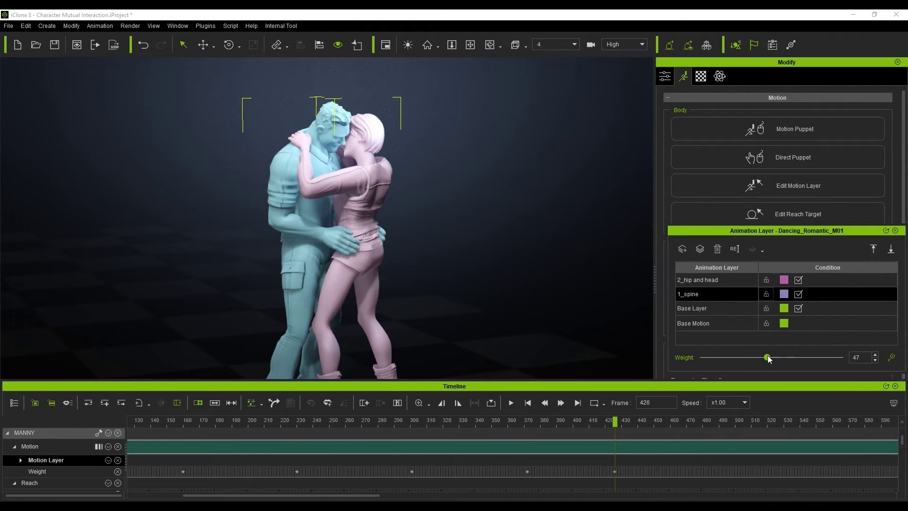
{"action": "left_click_drag", "start_coordinate": [487, 421], "coordinate": [649, 431]}
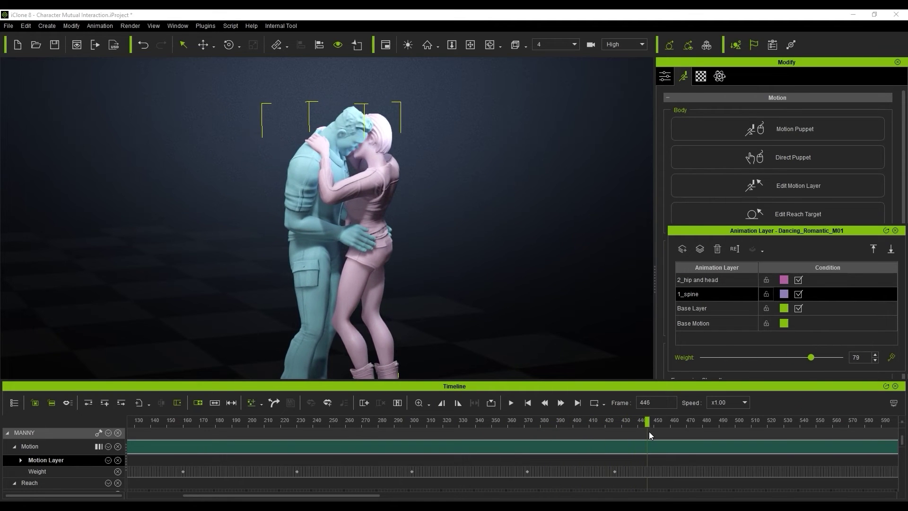
{"action": "left_click_drag", "start_coordinate": [792, 359], "coordinate": [741, 358]}
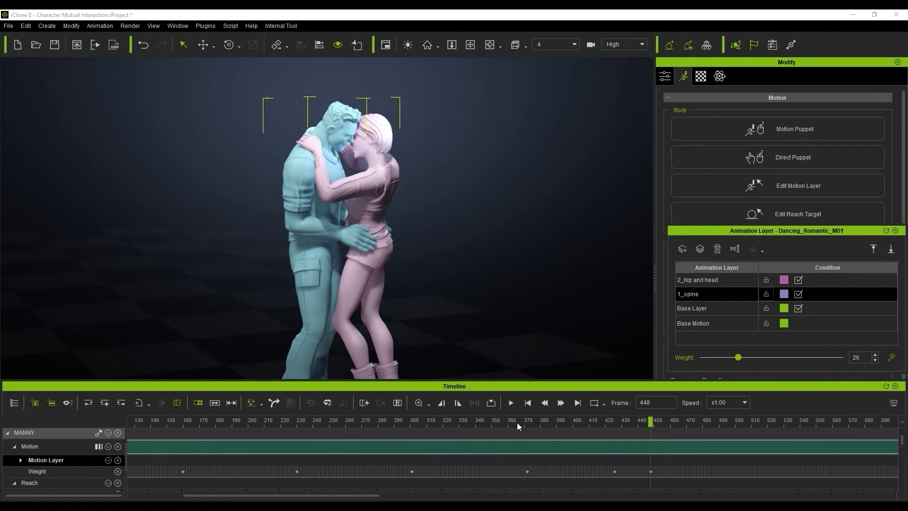
Play the dance from the first frame to review the man's posture with the keyed spine layer weights.
{"action": "left_click_drag", "start_coordinate": [518, 422], "coordinate": [756, 430]}
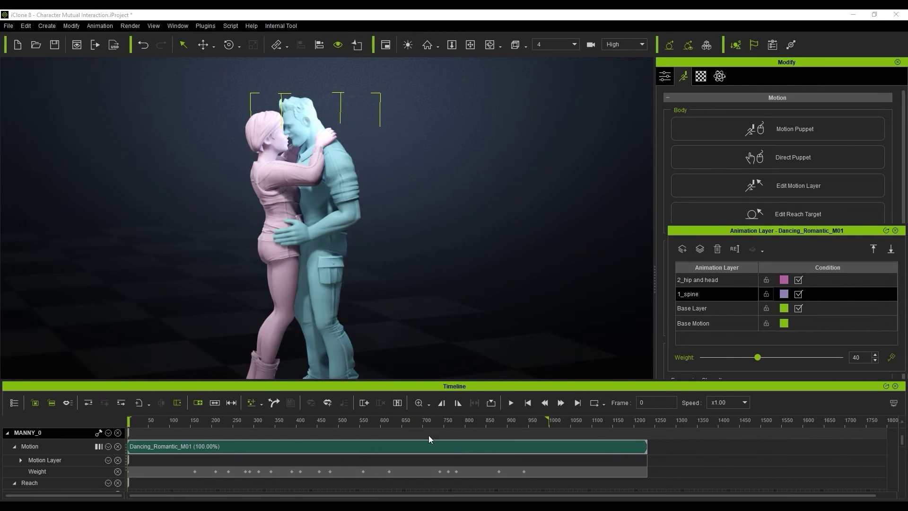
{"action": "left_click", "coordinate": [509, 404]}
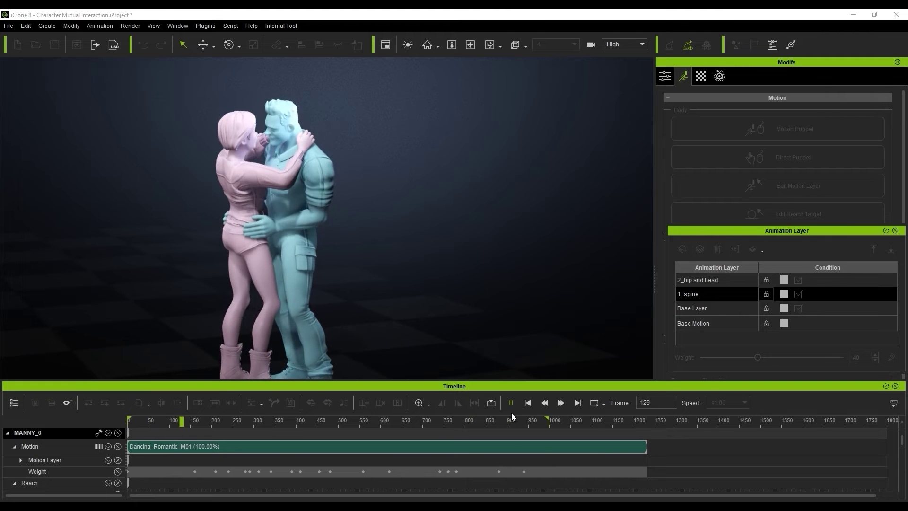